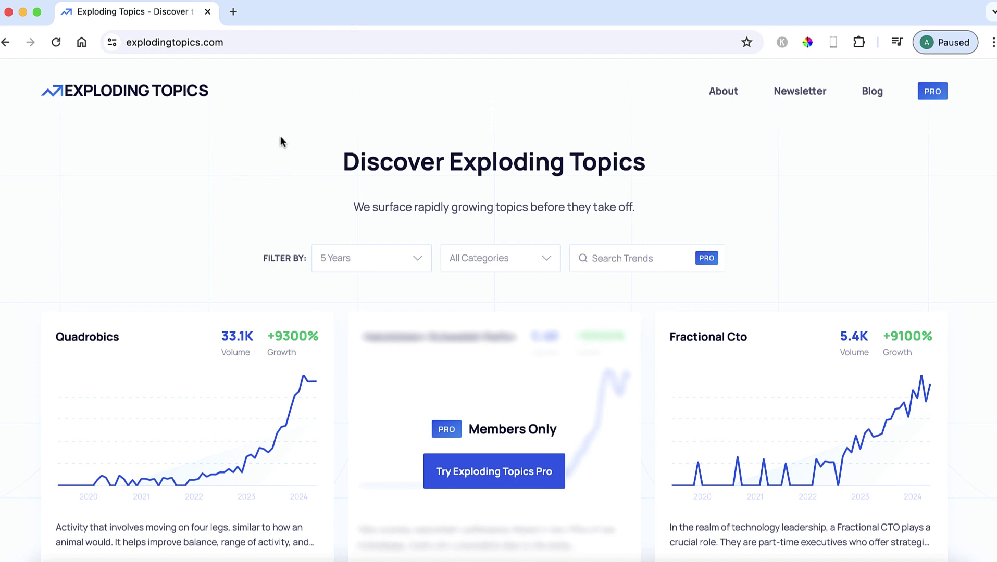
Step: Go to the Exploding Topics Pro page and sign in to the account
scroll(311, 193, down, 1)
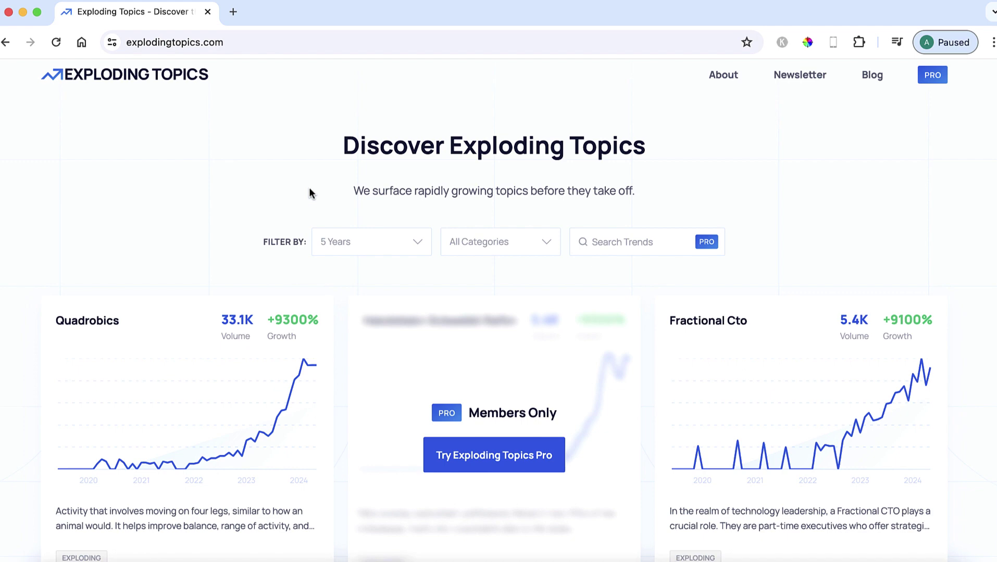
click(420, 249)
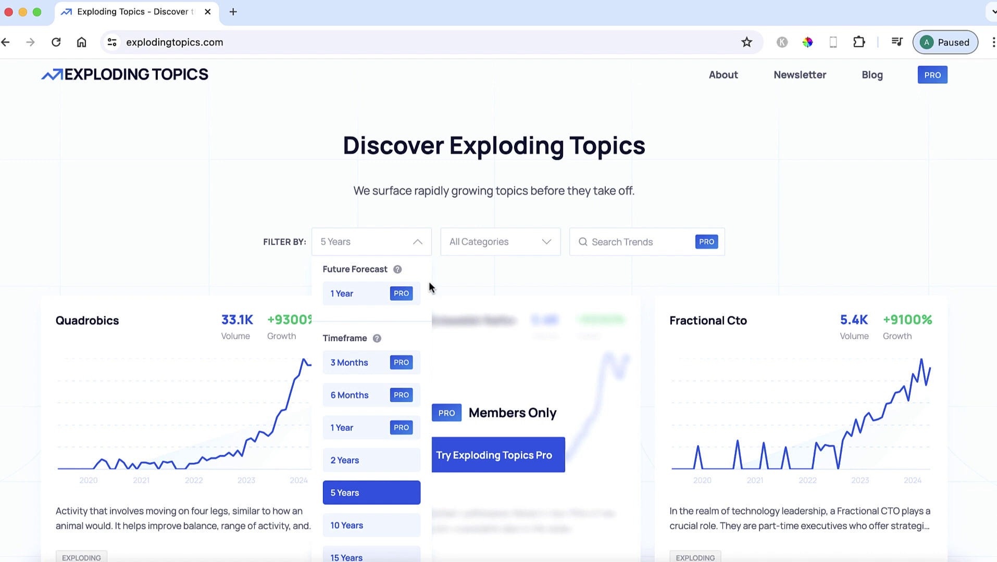
click(930, 79)
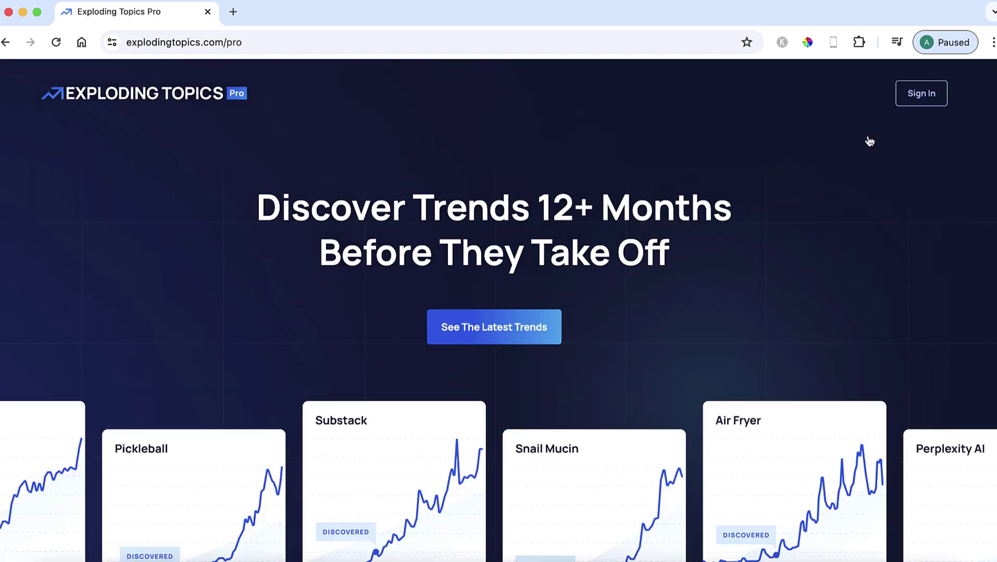
click(921, 93)
click(635, 425)
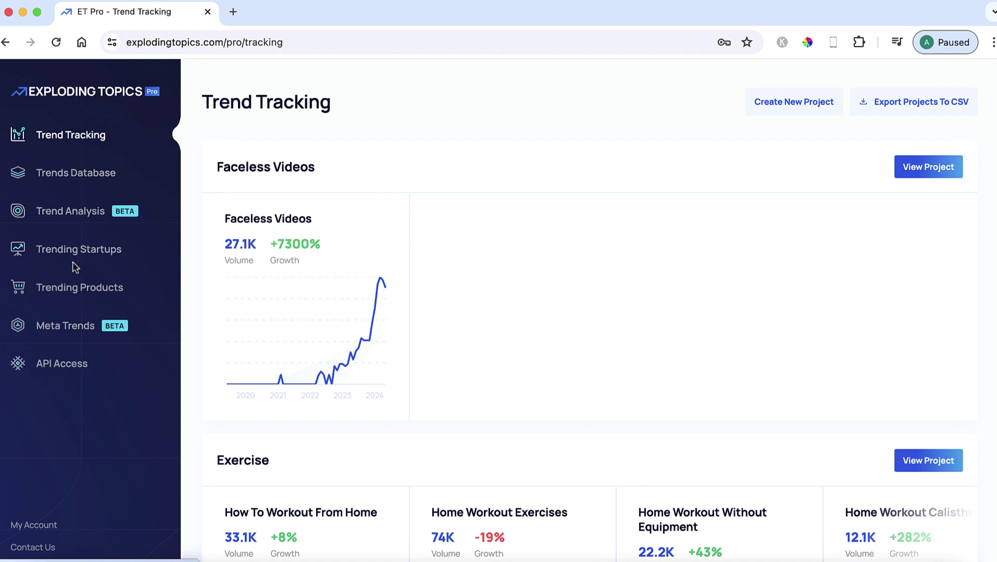
Step: Open Trending Products and filter the list to the 6 Months timeframe and the Technology category
click(74, 291)
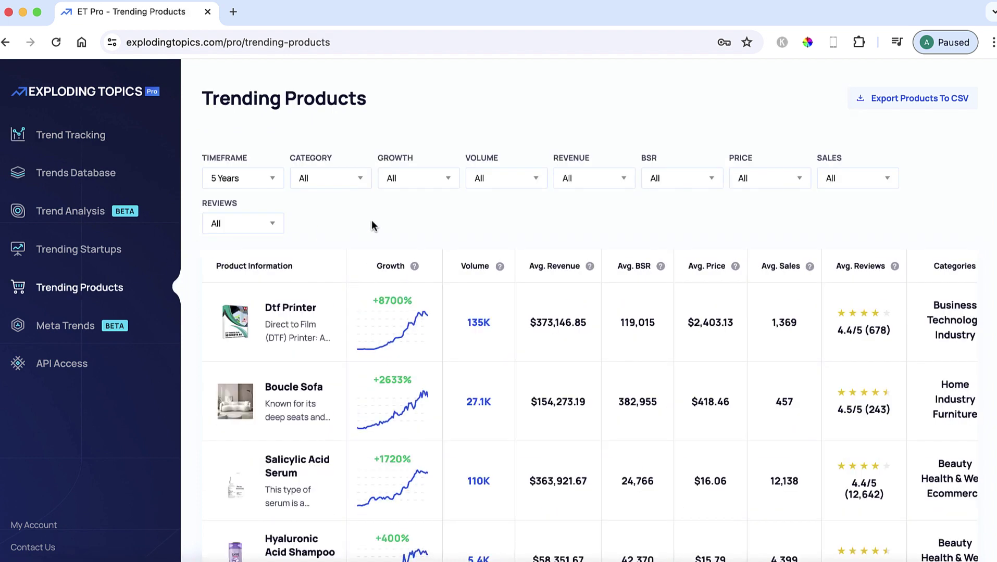
click(273, 184)
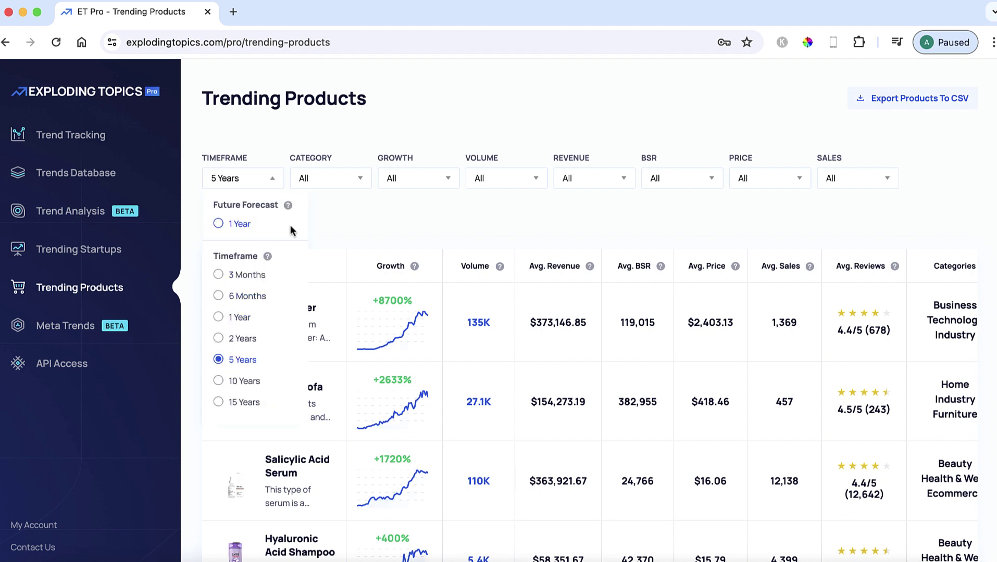
click(218, 296)
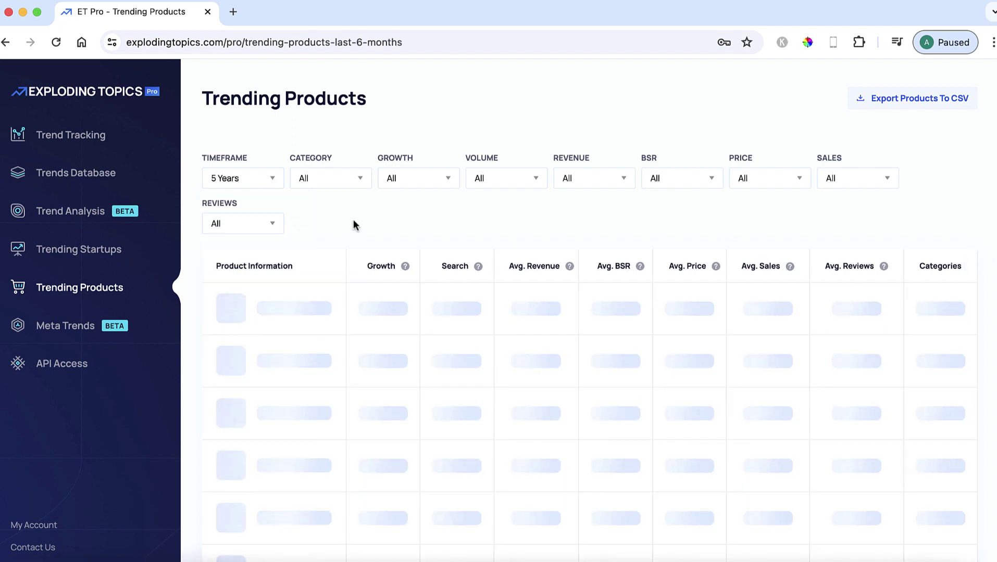
click(361, 183)
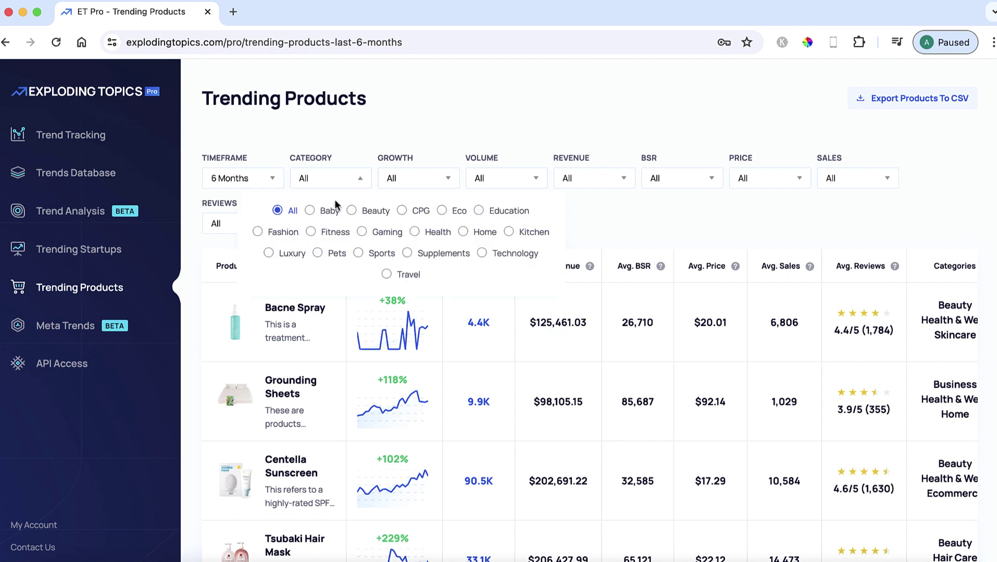
click(482, 253)
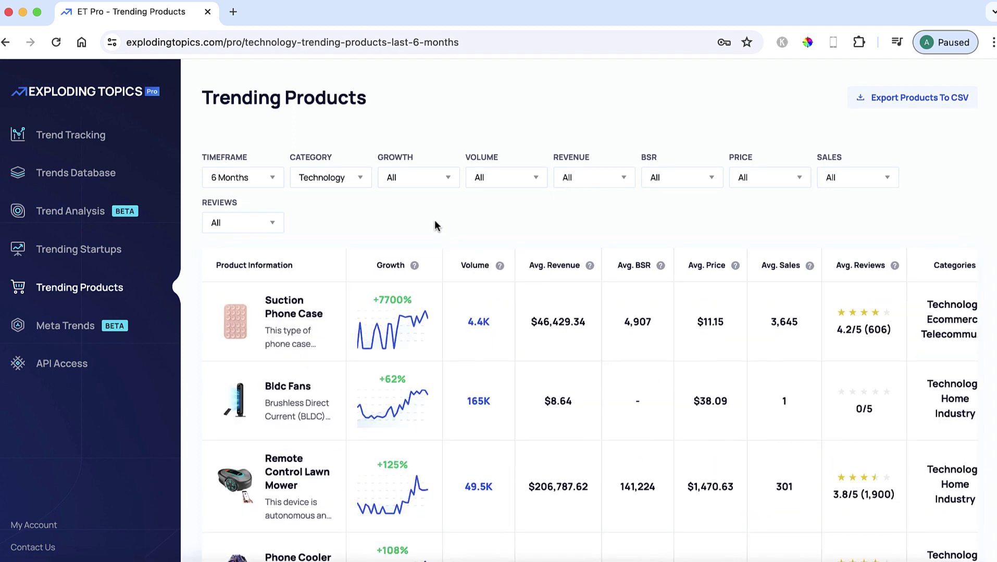
Step: Sort the technology products by highest search volume
scroll(436, 225, down, 1)
scroll(435, 225, down, 1)
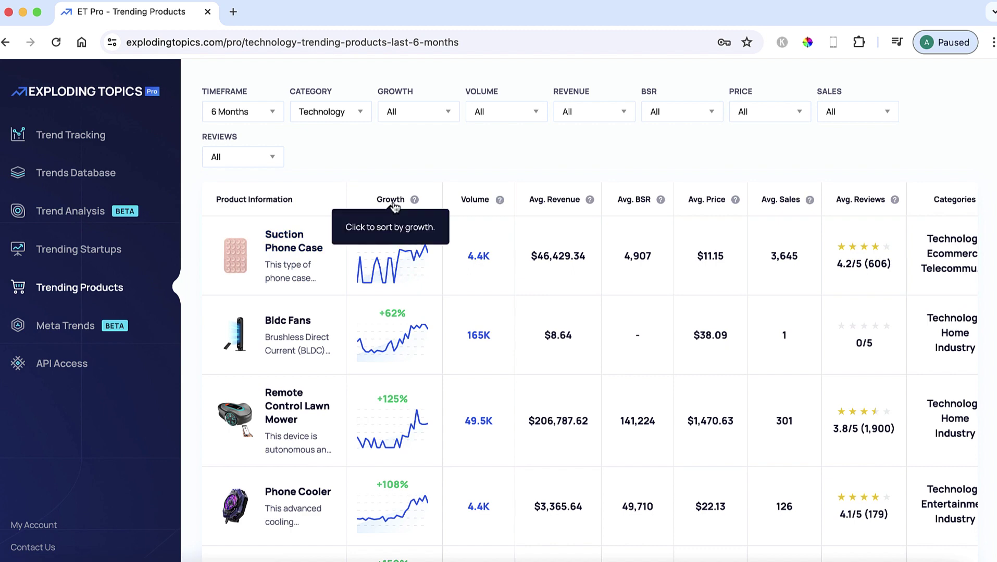
mouse_move(437, 206)
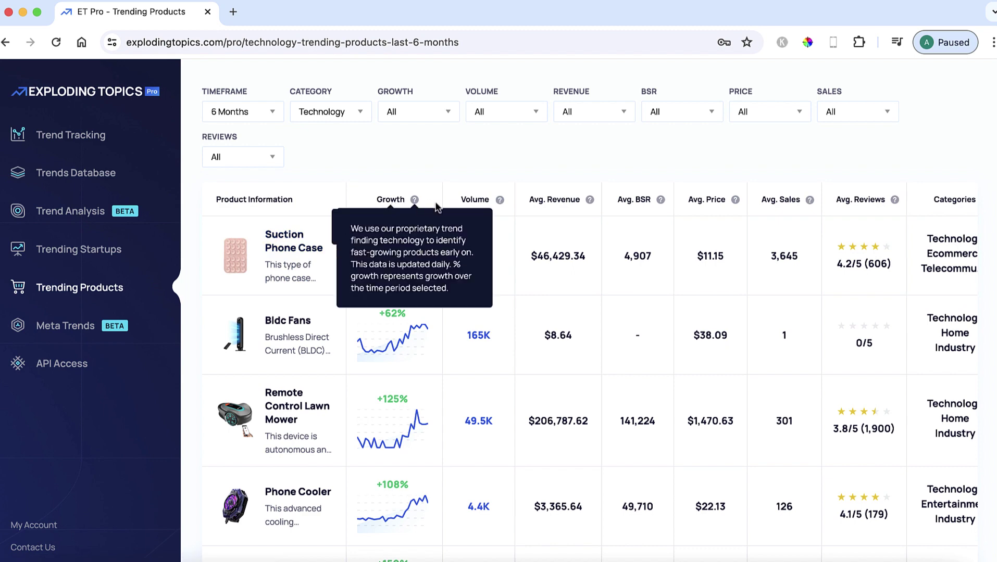
click(475, 201)
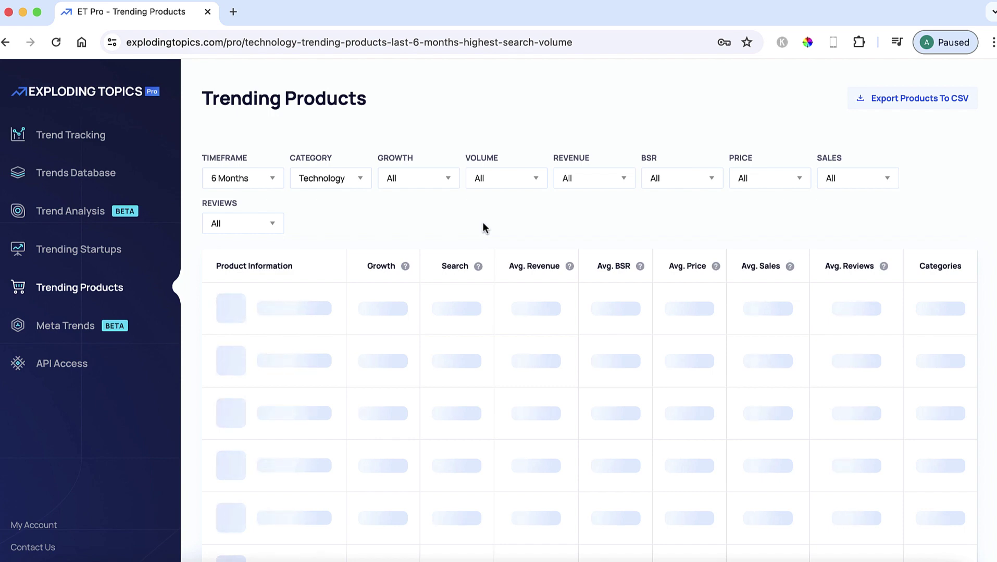
Step: Examine the sorted technology products, comparing their growth, search volume, average price and average sales
scroll(464, 227, down, 1)
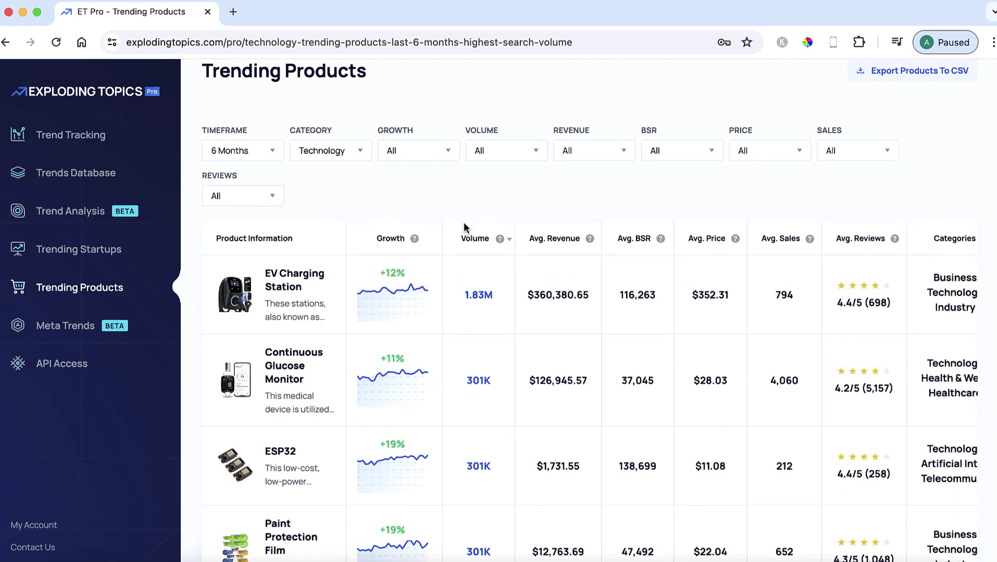
scroll(517, 273, down, 5)
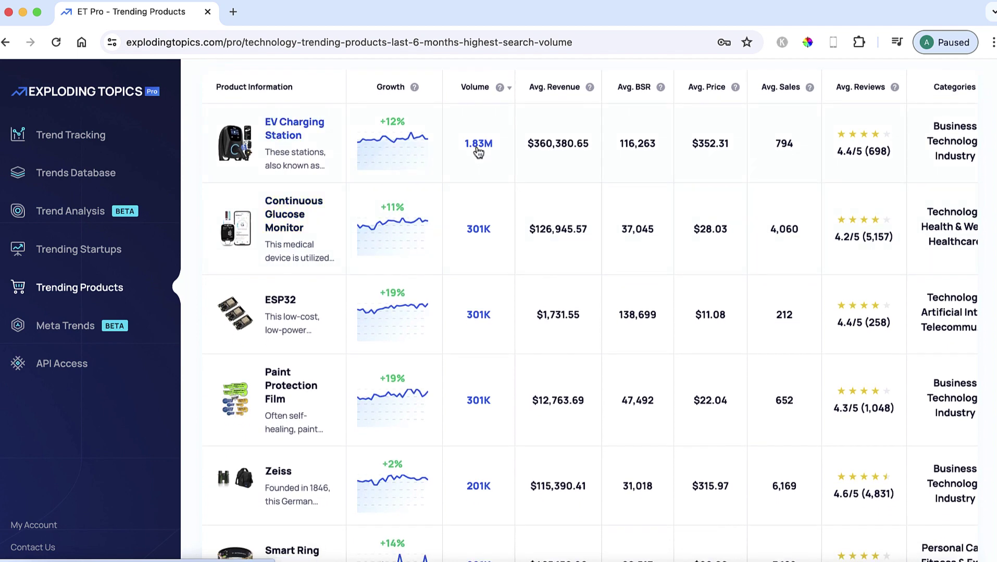
scroll(488, 286, down, 1)
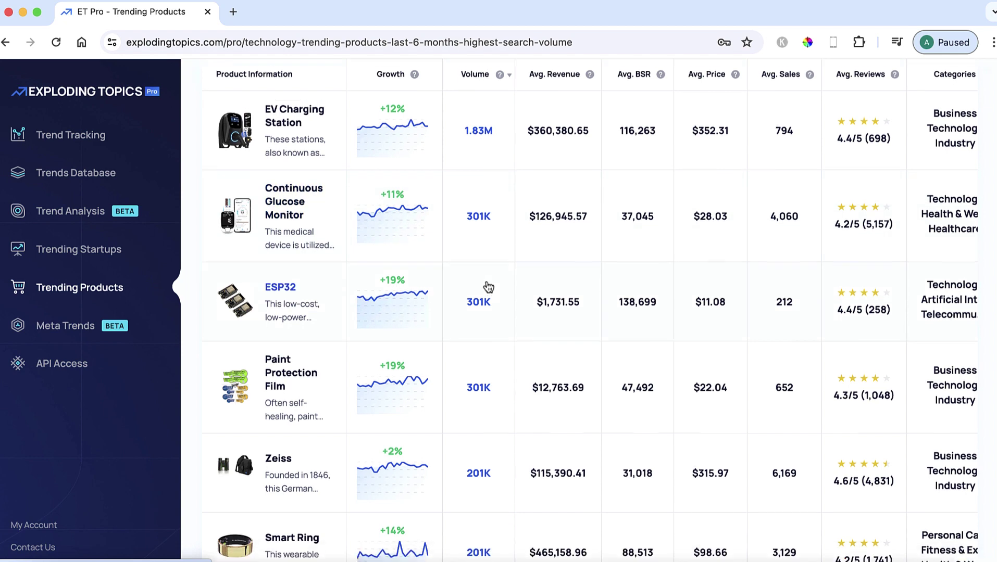
scroll(488, 287, down, 5)
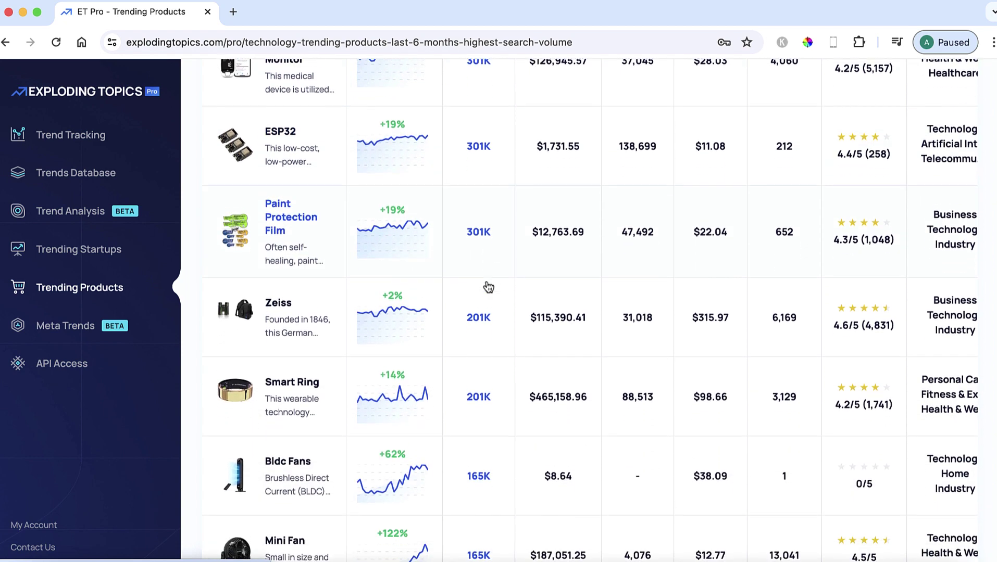
scroll(488, 287, down, 2)
scroll(488, 287, down, 2)
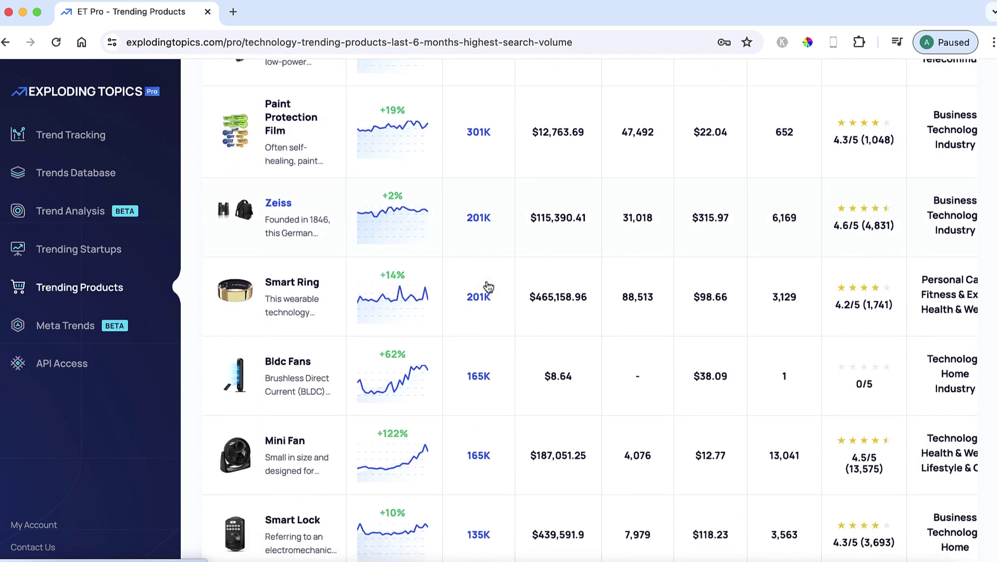
scroll(488, 287, up, 6)
scroll(488, 287, up, 3)
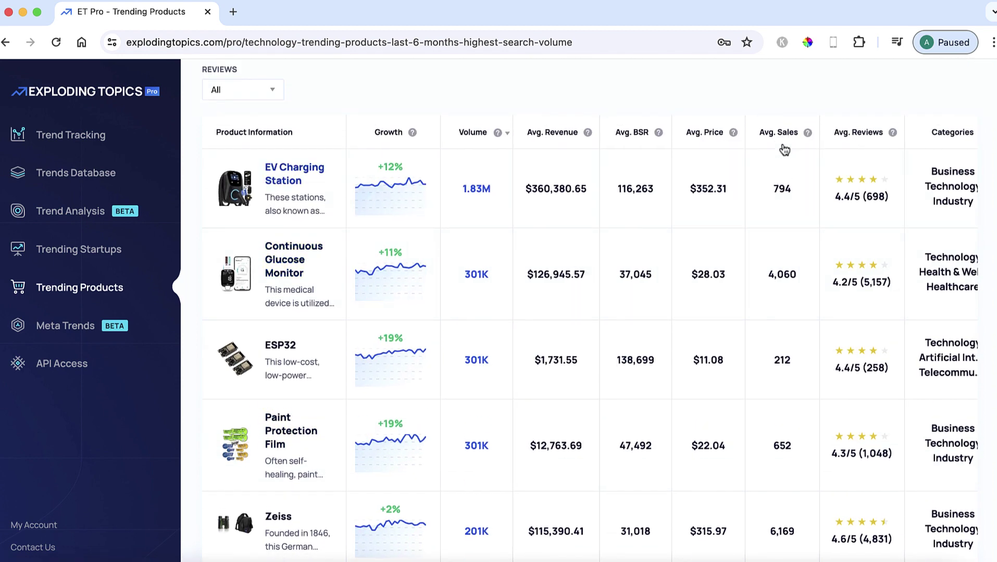
mouse_move(806, 139)
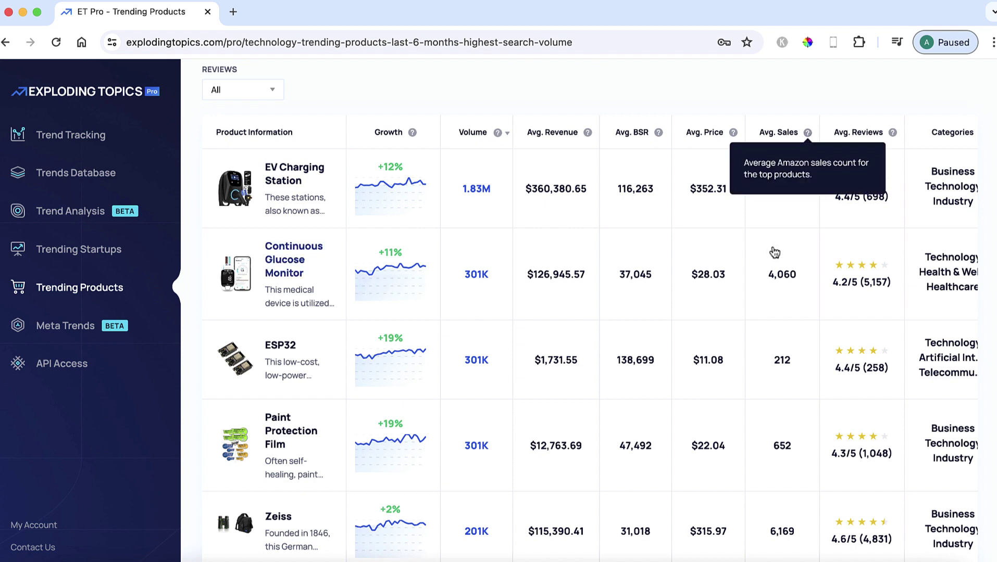
scroll(778, 226, down, 2)
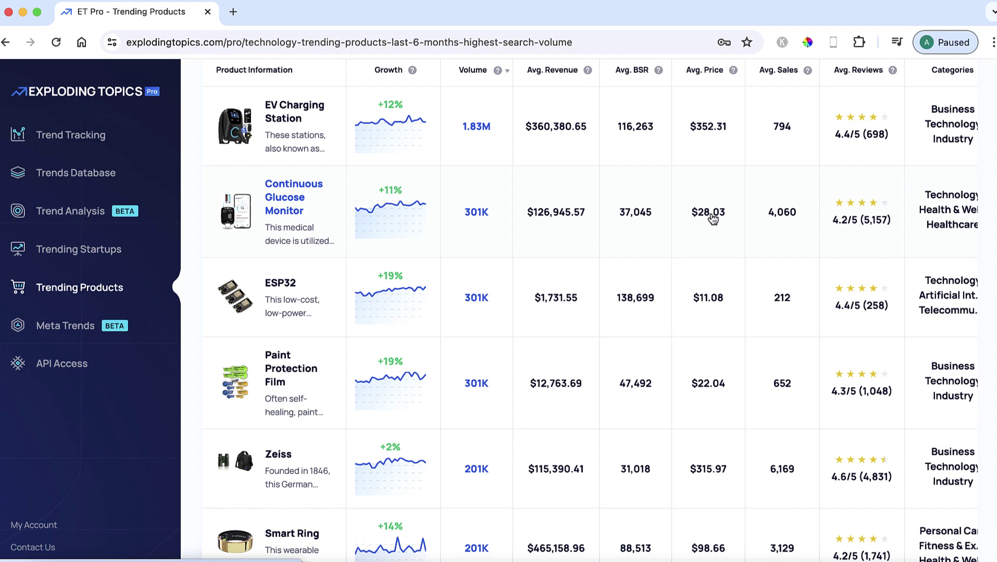
scroll(345, 295, down, 3)
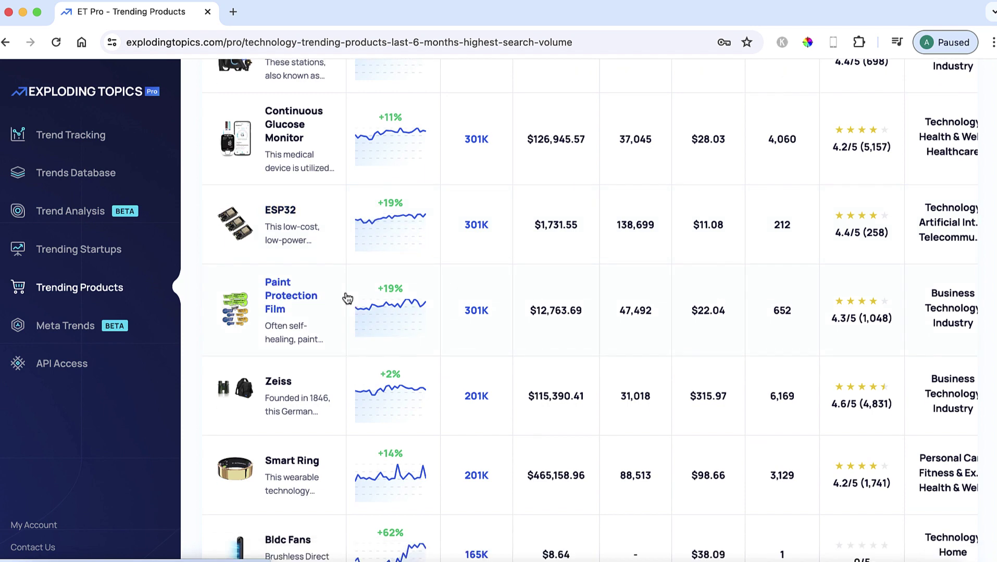
scroll(346, 297, down, 5)
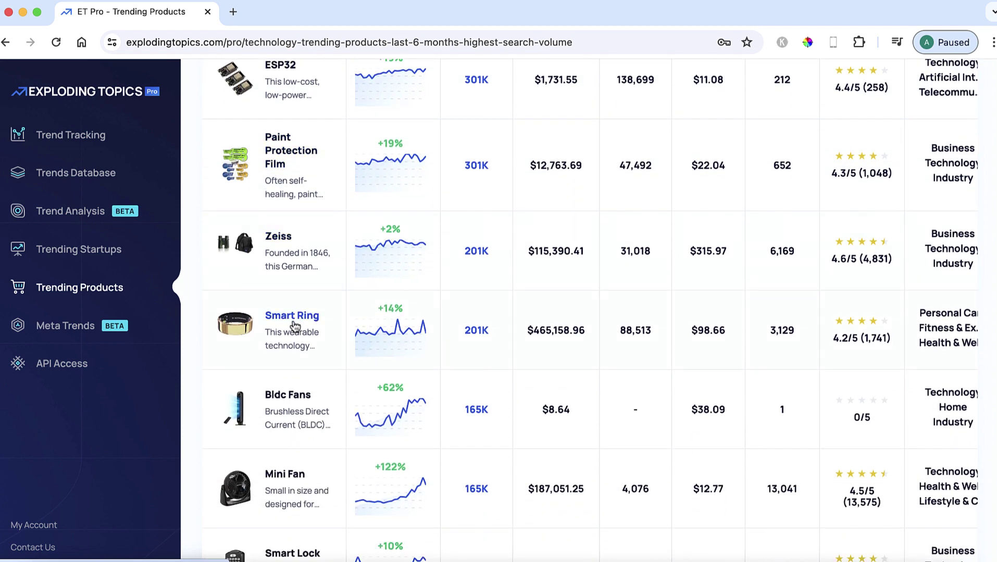
Step: Open the Smart Ring product and set its trend chart to the 1 Year future forecast
click(293, 323)
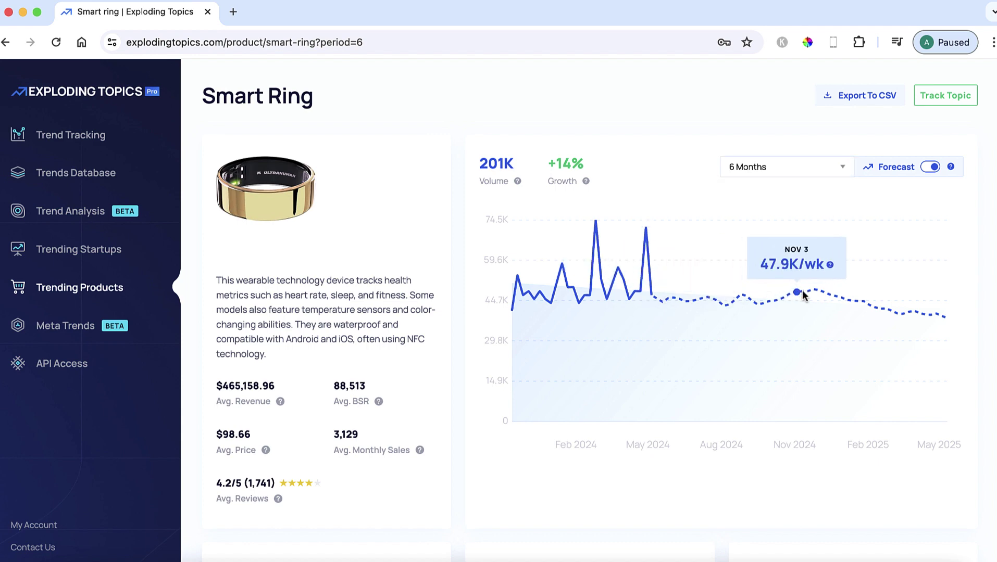
click(844, 173)
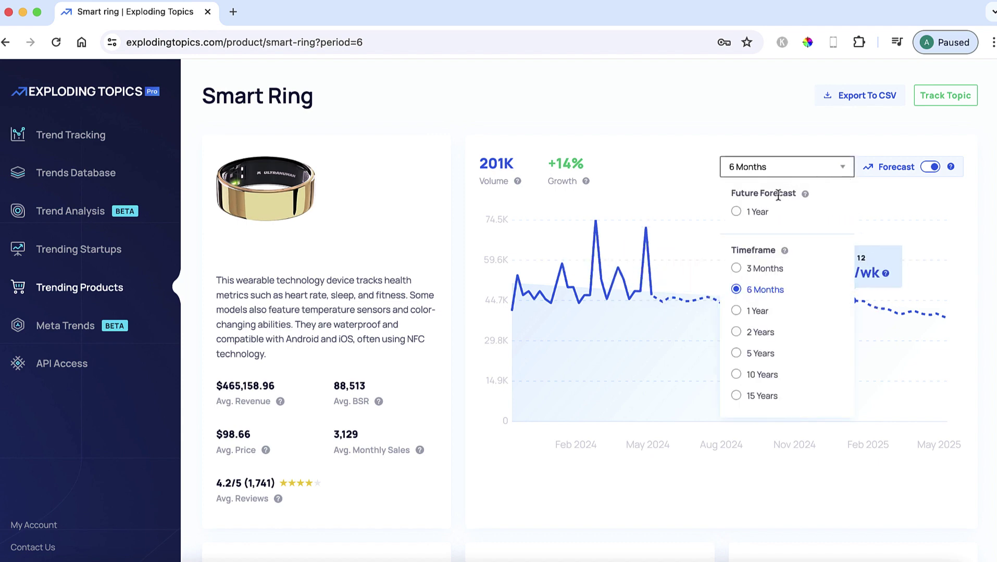
click(736, 211)
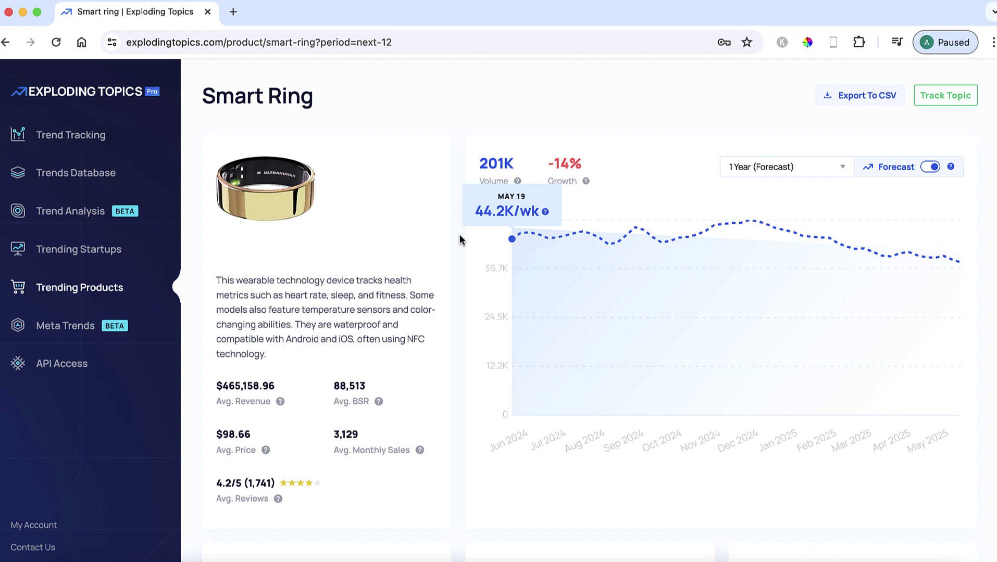
scroll(459, 237, down, 10)
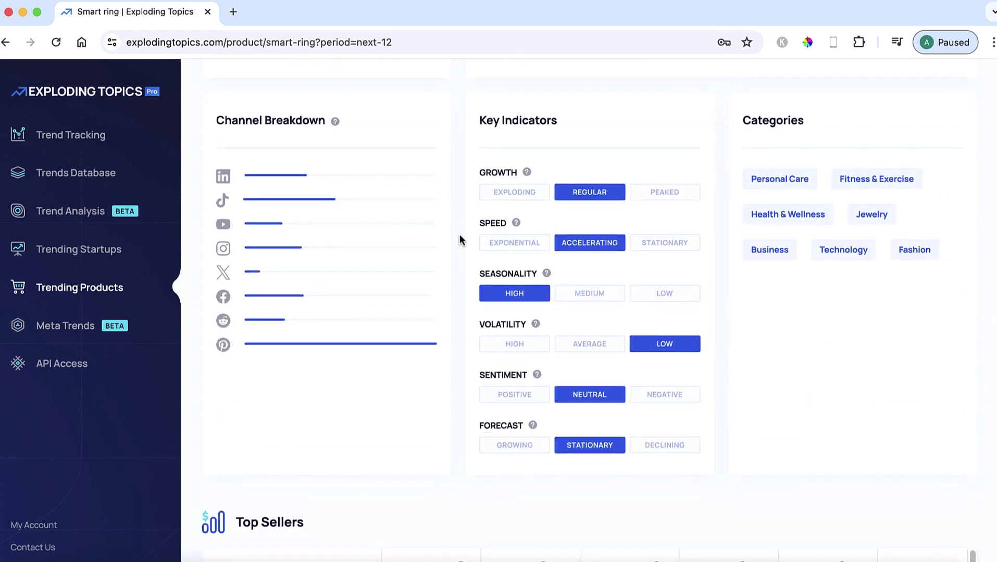
scroll(459, 240, down, 1)
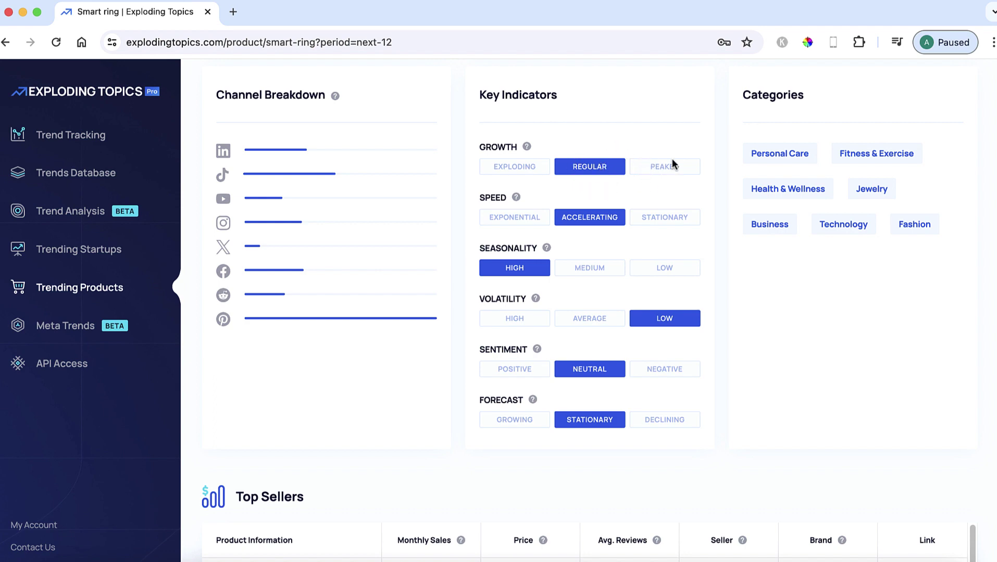
scroll(583, 203, down, 2)
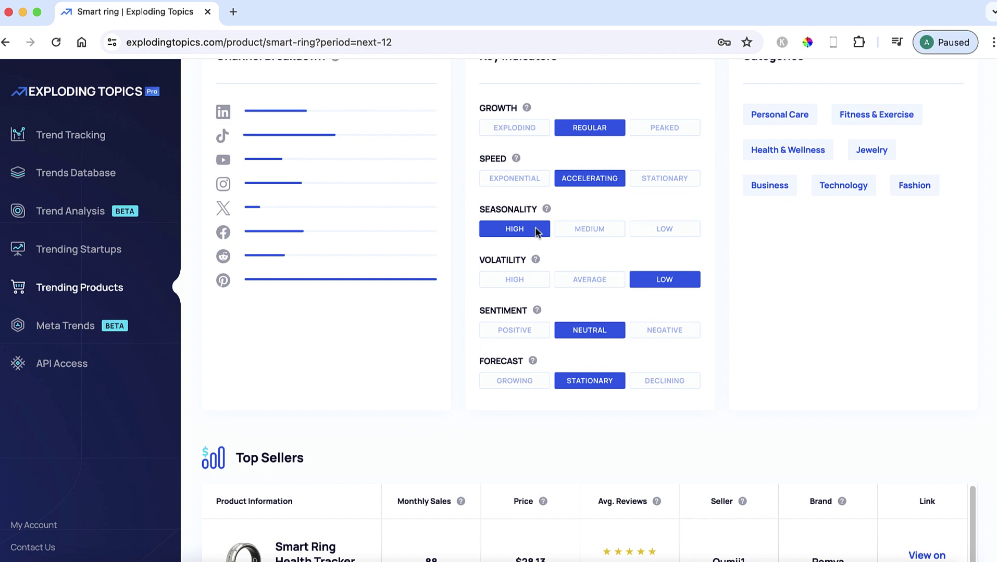
scroll(540, 248, down, 7)
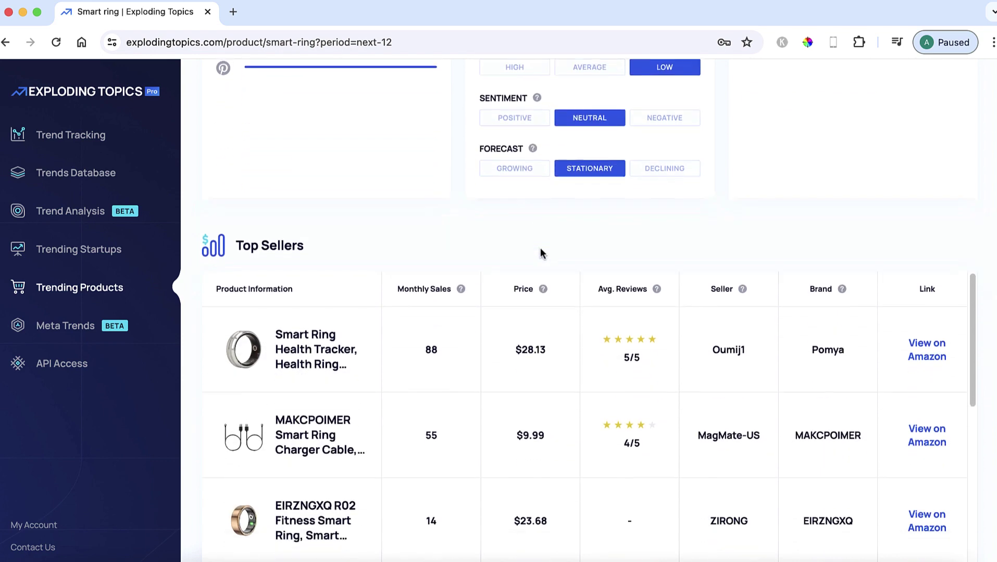
scroll(541, 251, up, 1)
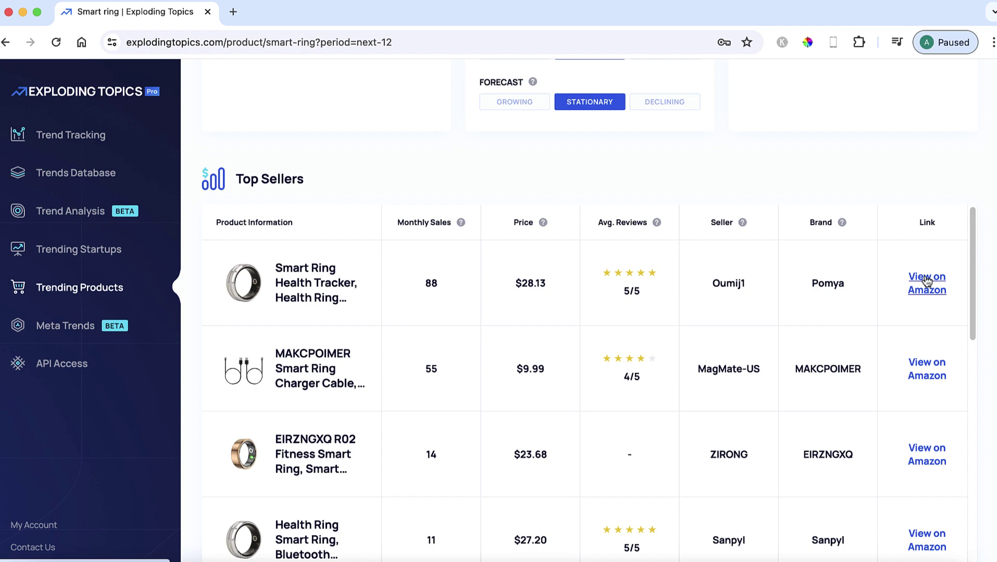
scroll(515, 285, up, 7)
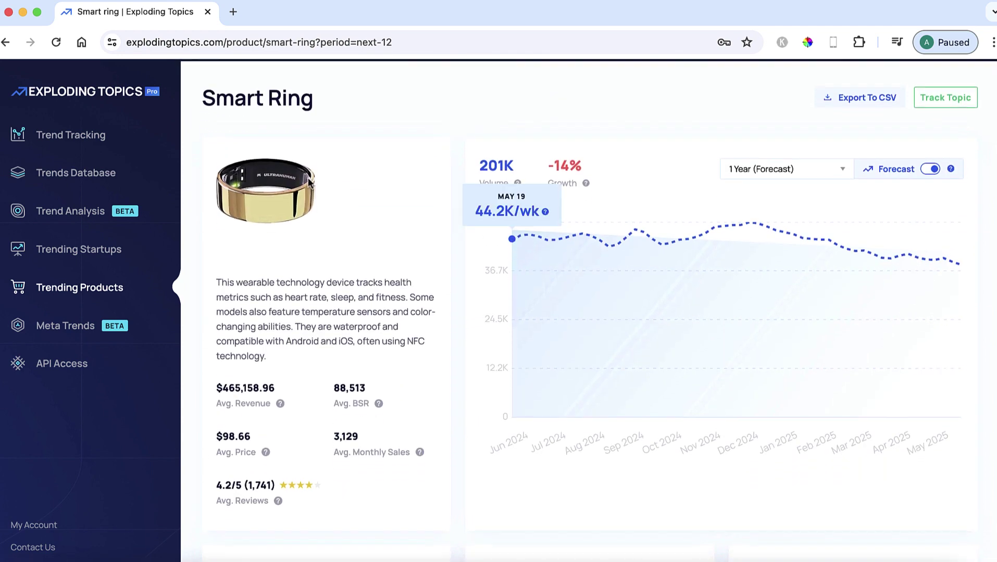
Step: Return to the Trending Products list and filter it to the 6 Months timeframe
click(61, 290)
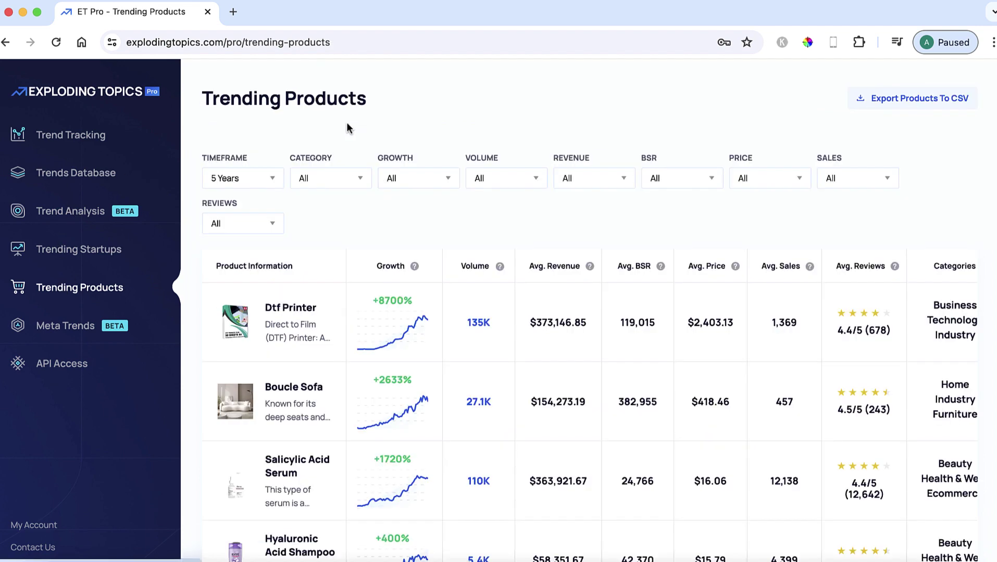
click(275, 181)
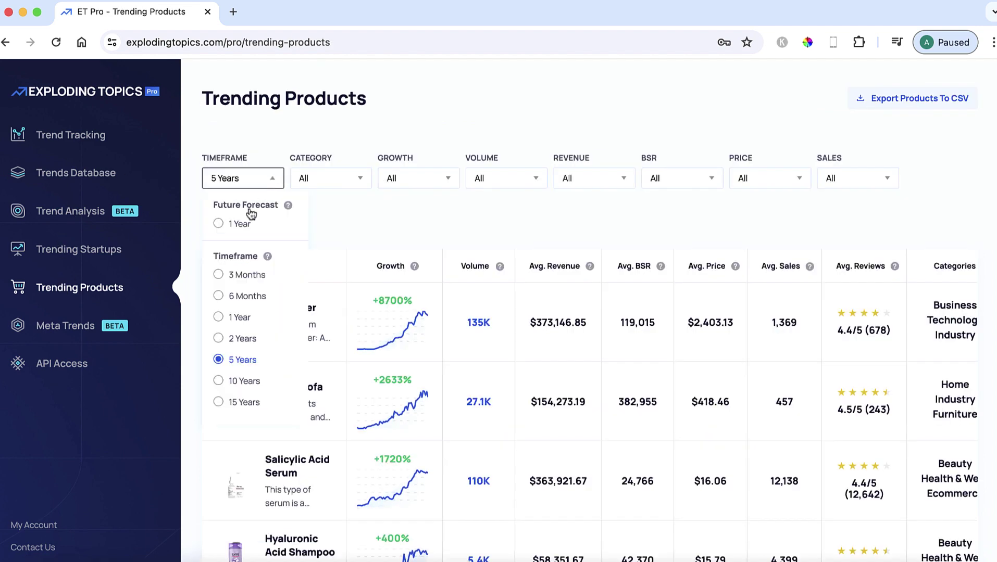
click(219, 296)
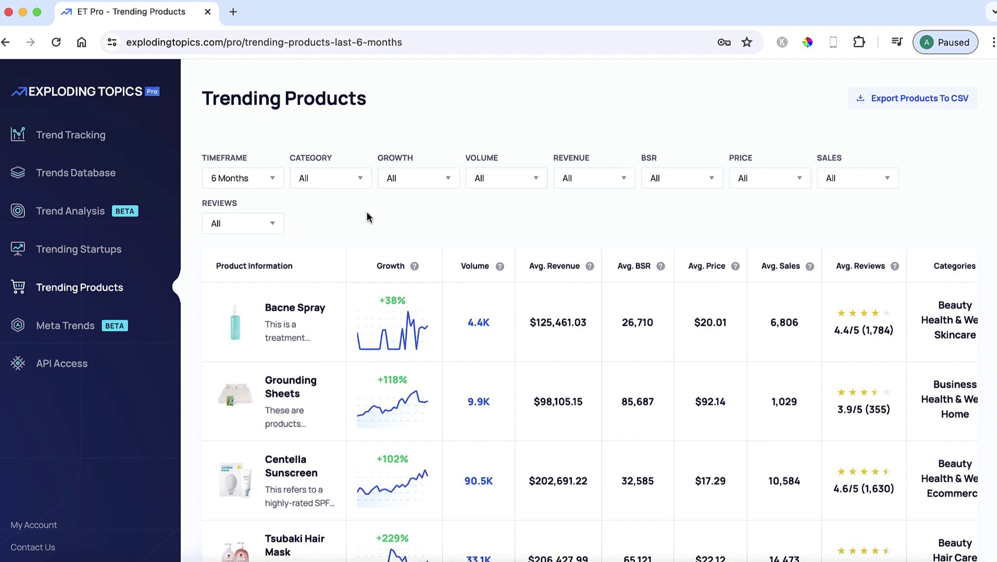
scroll(422, 224, down, 1)
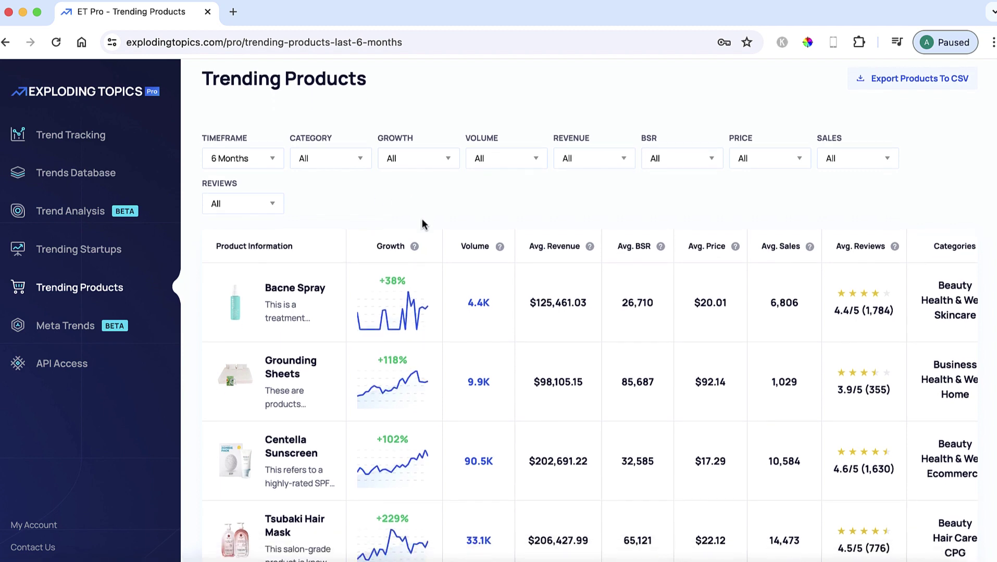
Step: Sort the 6 Months trending products by highest search volume and look through the leading products
click(472, 247)
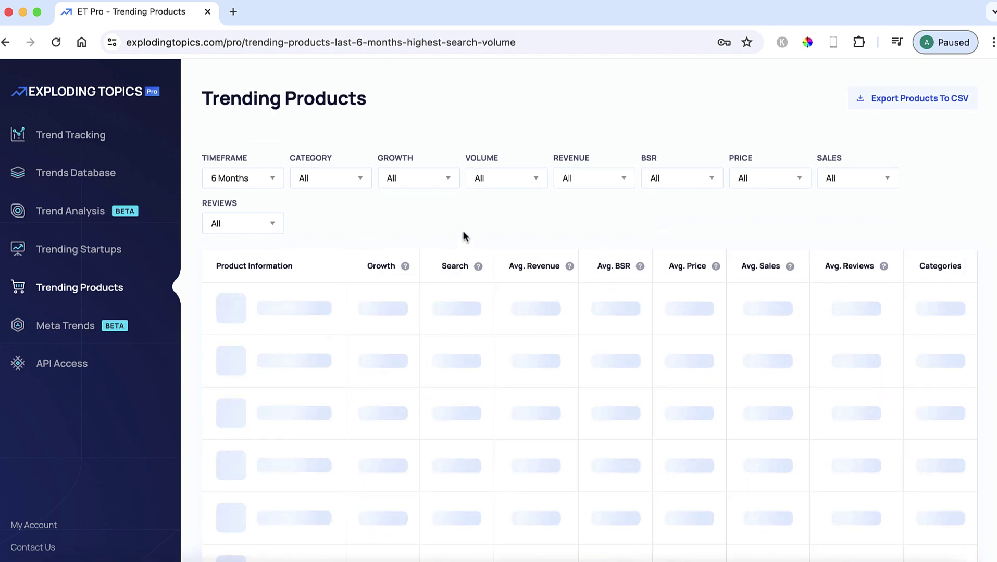
scroll(465, 233, down, 7)
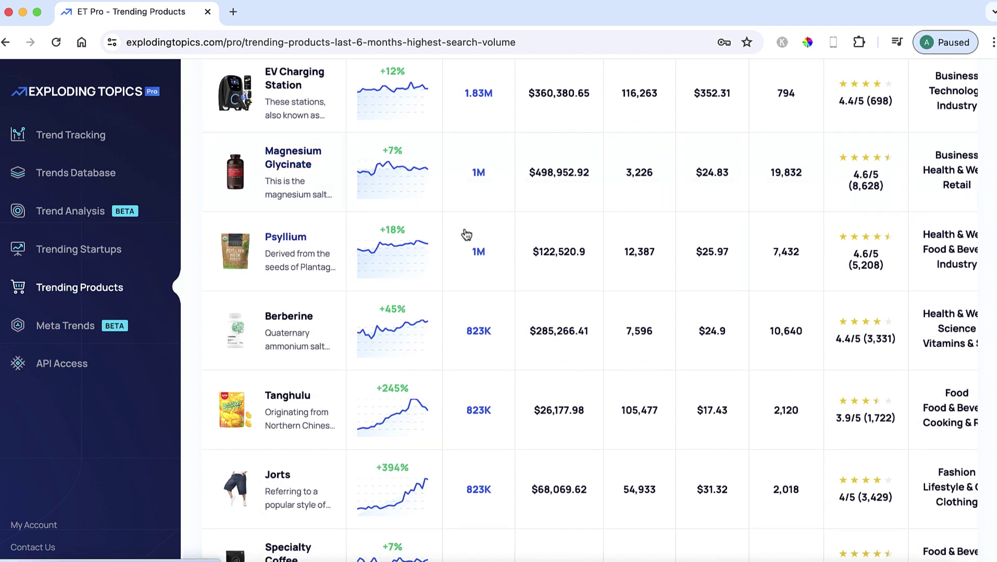
scroll(465, 233, down, 2)
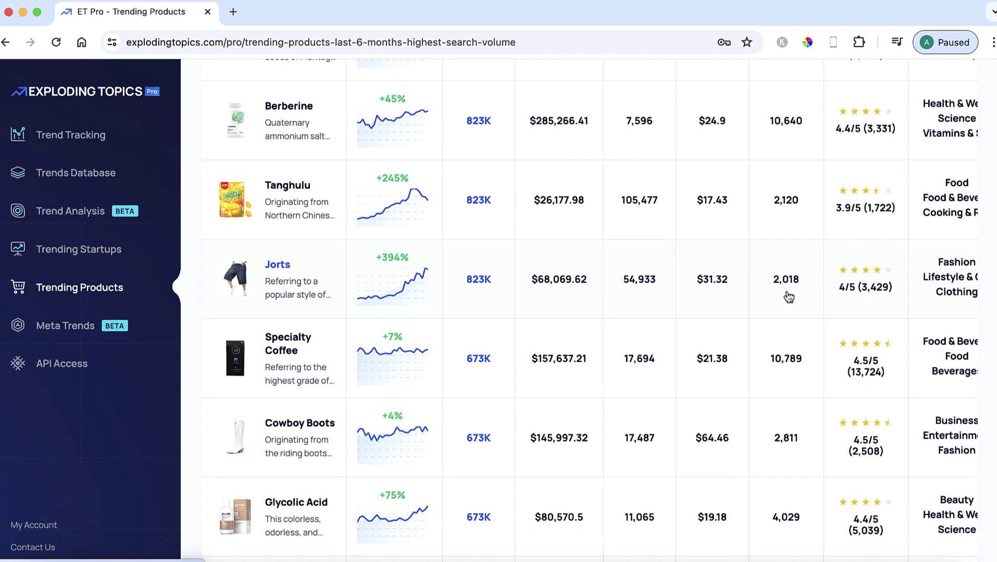
Step: Open the Jorts product and view its trend chart for 3 Months and with the 1 Year future forecast
click(308, 277)
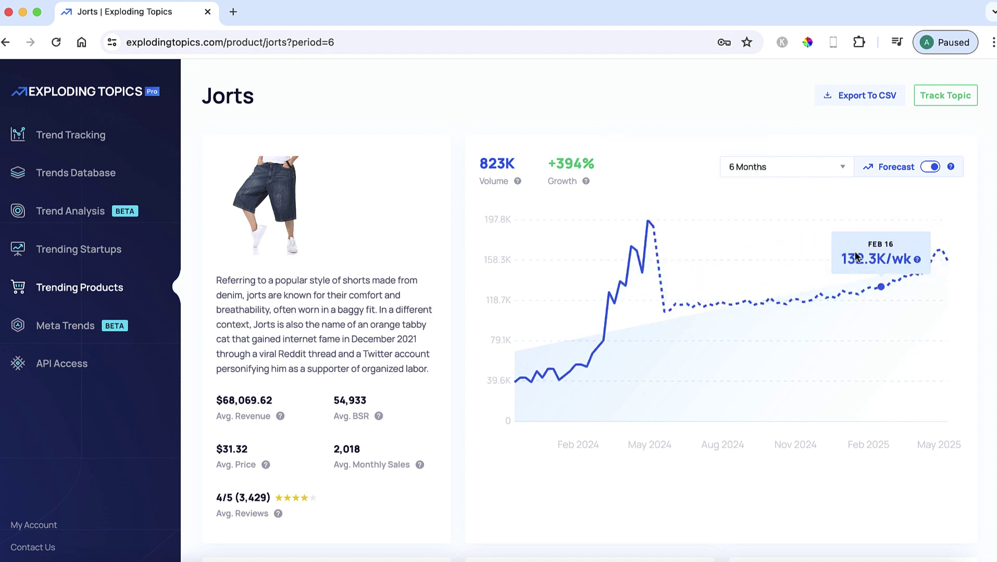
click(842, 170)
click(736, 269)
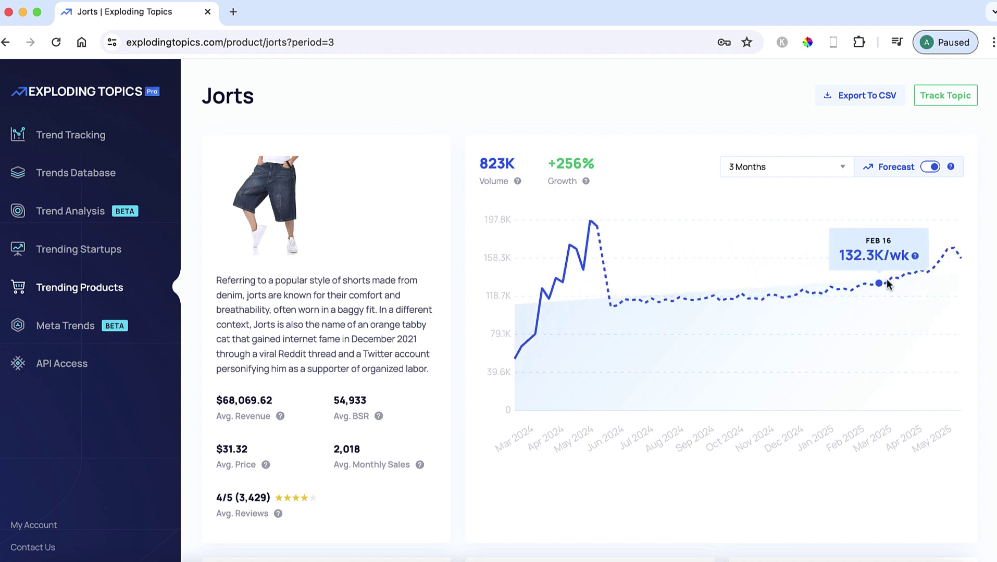
click(841, 167)
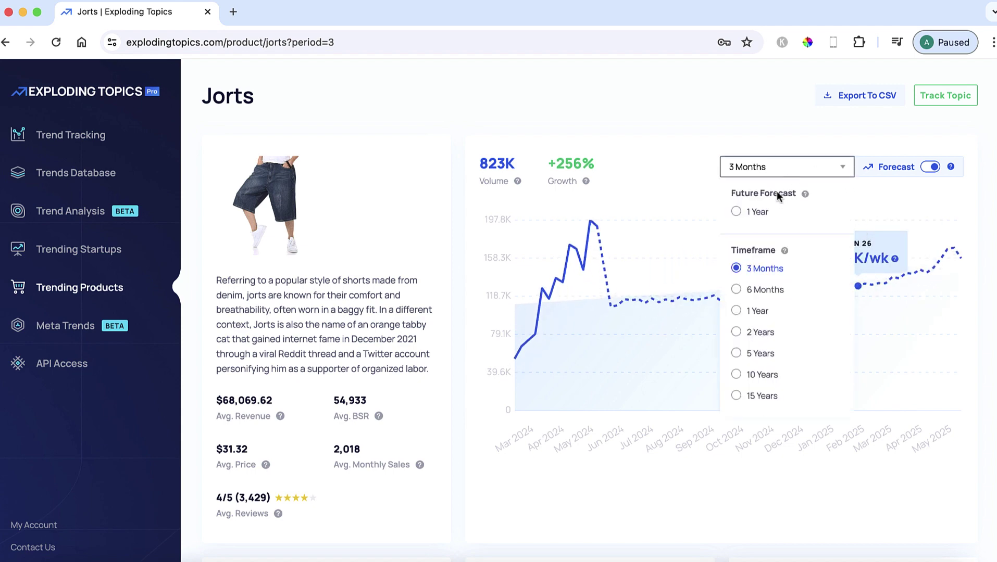
click(736, 211)
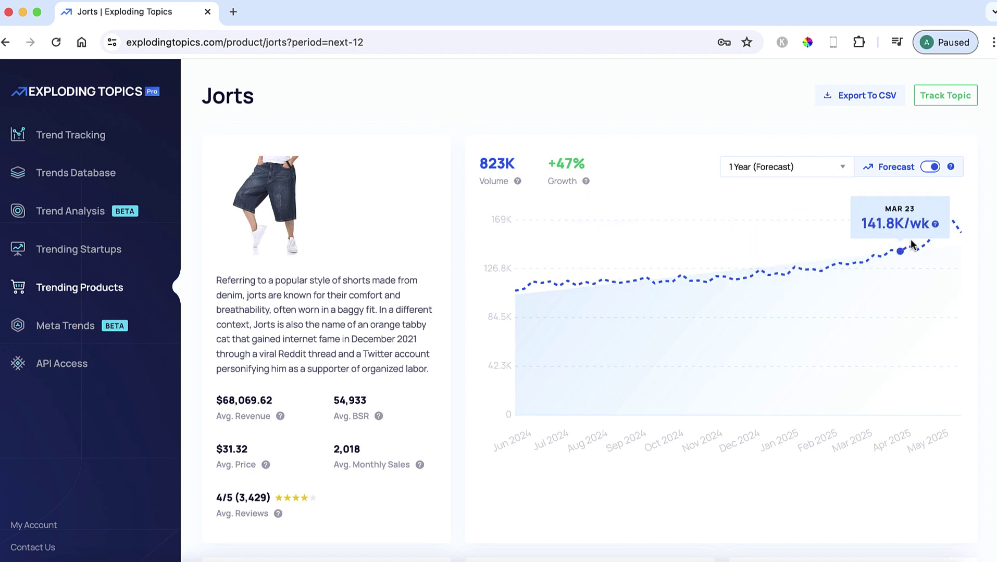
Step: Review the Jorts channel breakdown, key indicators, categories and top sellers
scroll(459, 107, down, 5)
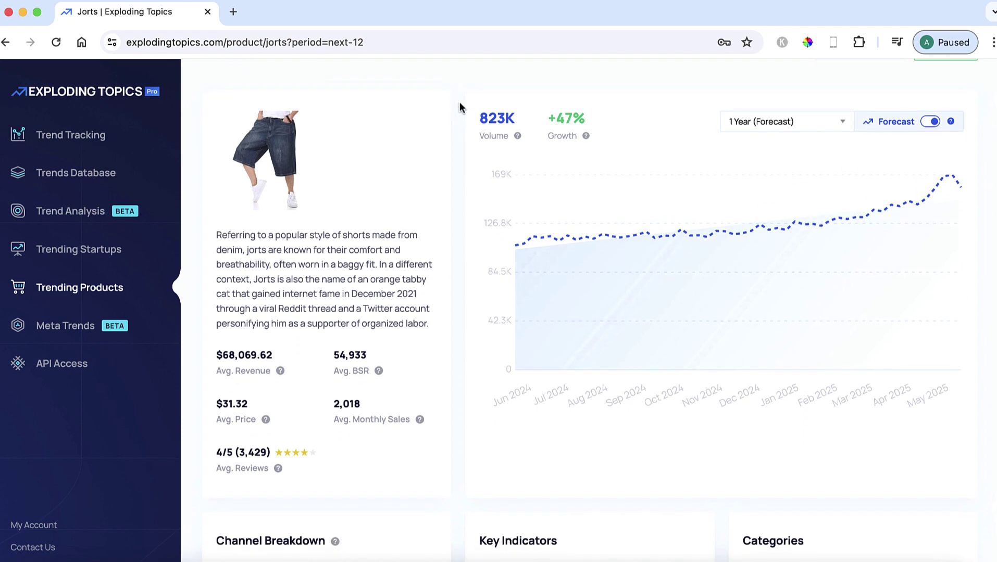
scroll(459, 106, down, 4)
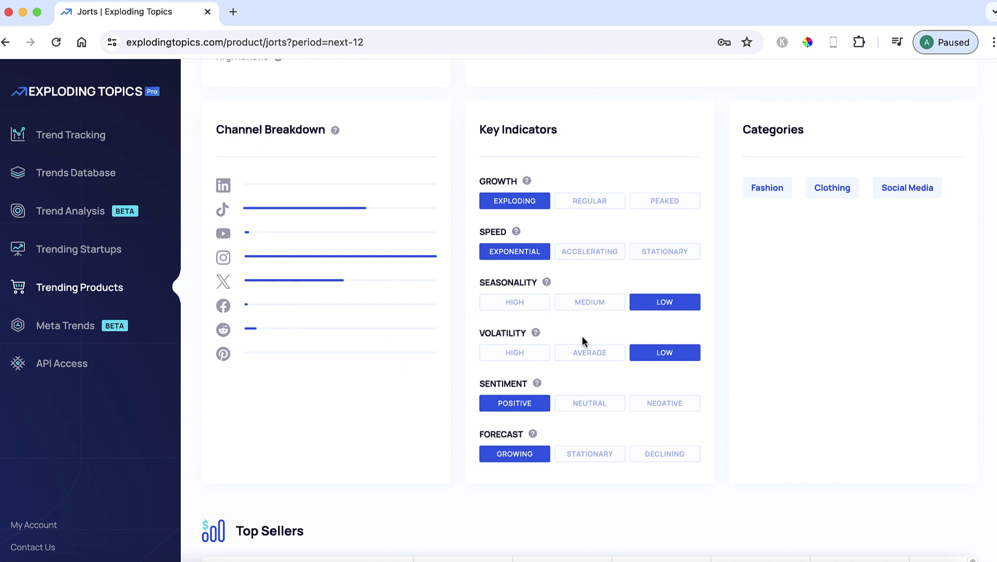
scroll(582, 340, down, 2)
scroll(582, 340, down, 4)
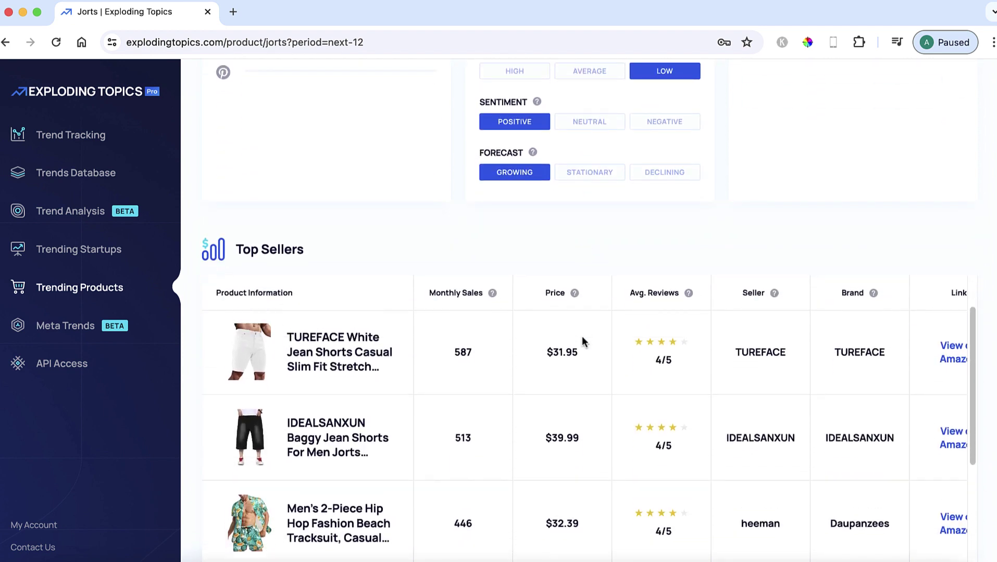
scroll(582, 340, up, 2)
scroll(981, 318, down, 3)
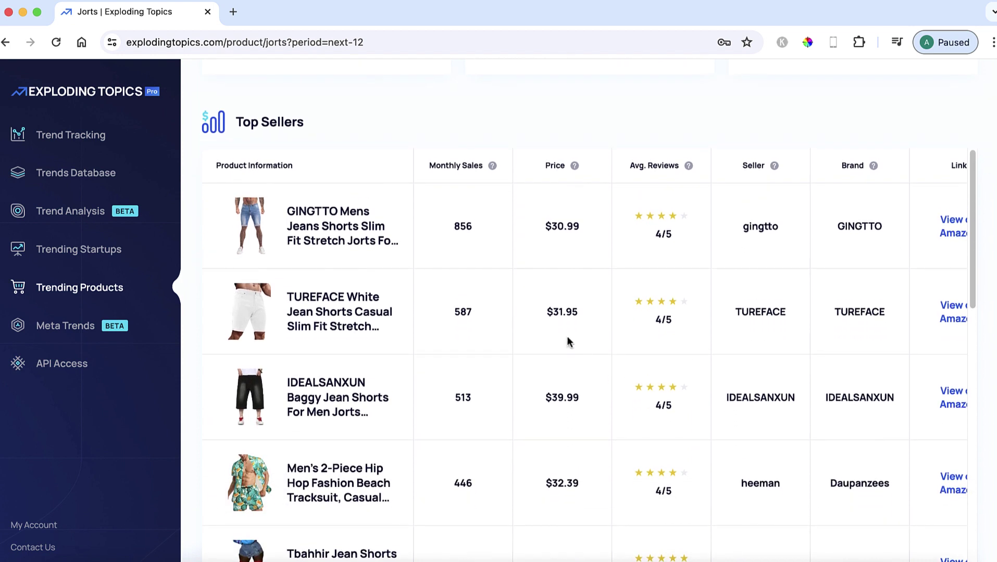
Step: Open the Amazon listing of the GINGTTO jean shorts from the top sellers and return to the Jorts page
click(947, 225)
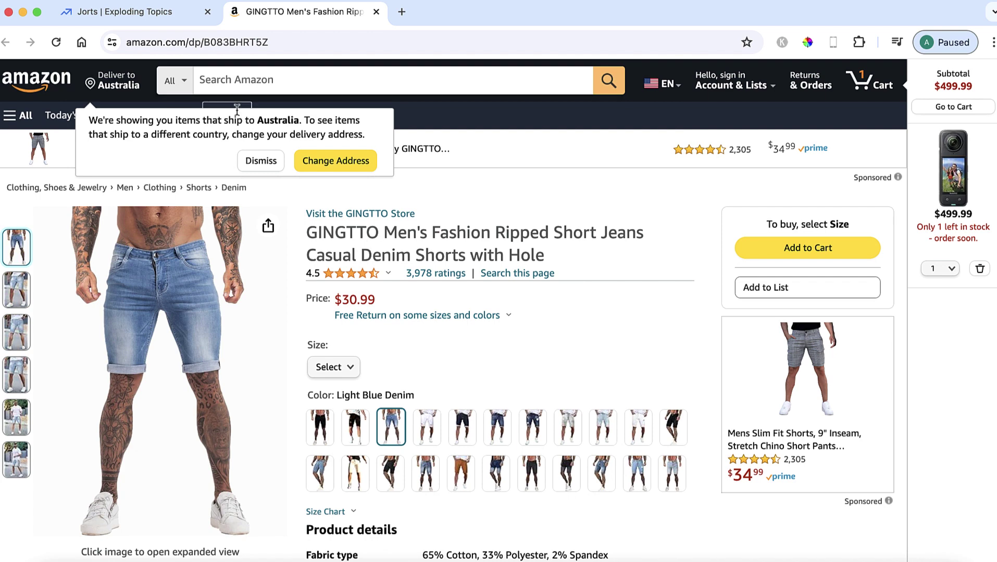
click(172, 12)
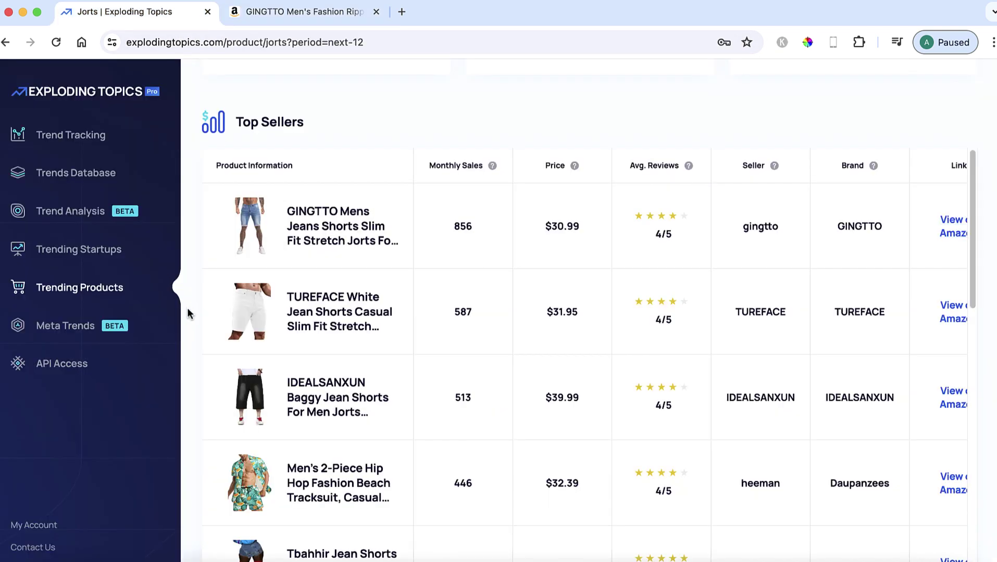
scroll(187, 313, up, 8)
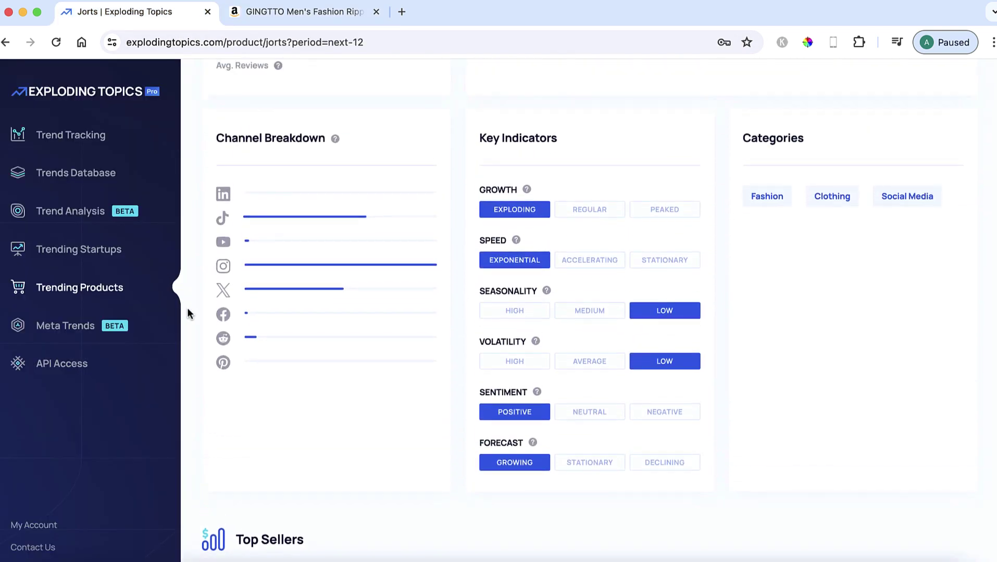
scroll(188, 309, up, 8)
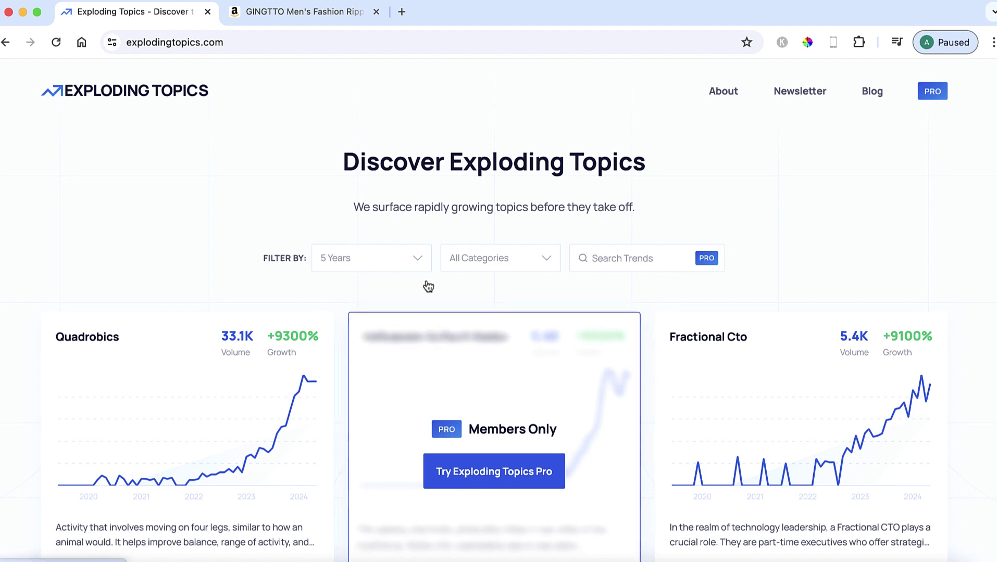
Step: Check the timeframe options on the free Exploding Topics homepage and compare the features included in the Pro plans
click(418, 256)
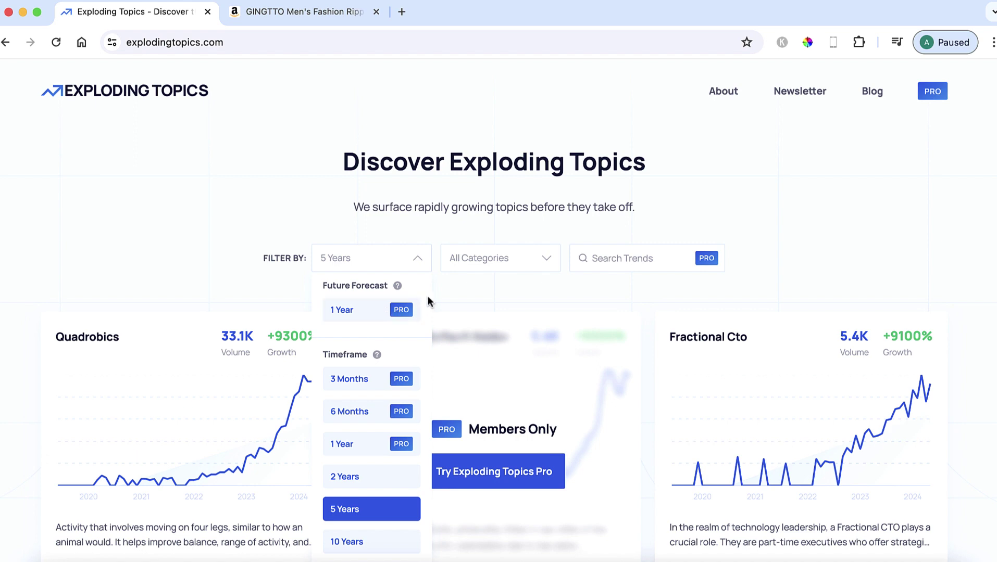
click(488, 472)
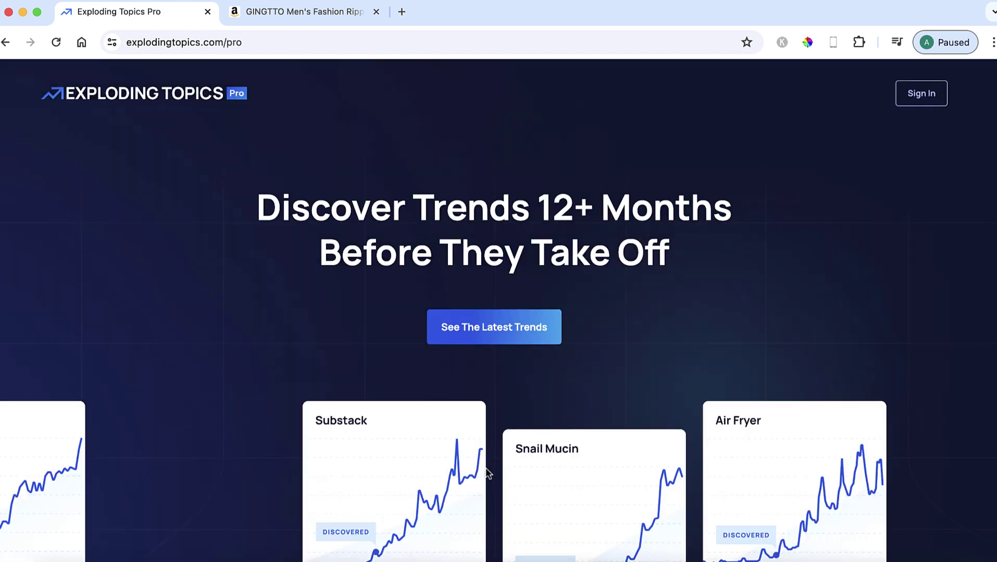
click(495, 329)
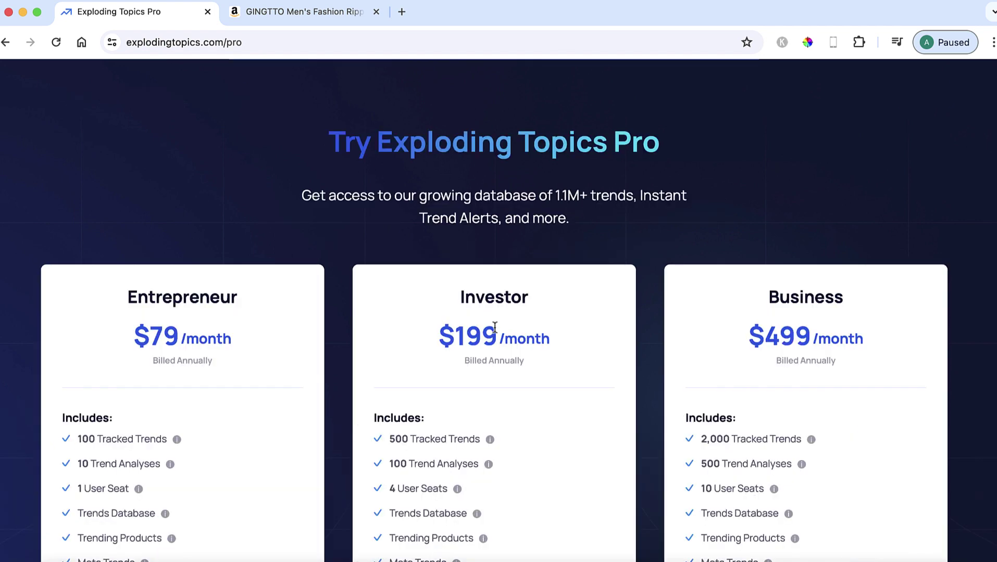
scroll(494, 326, down, 6)
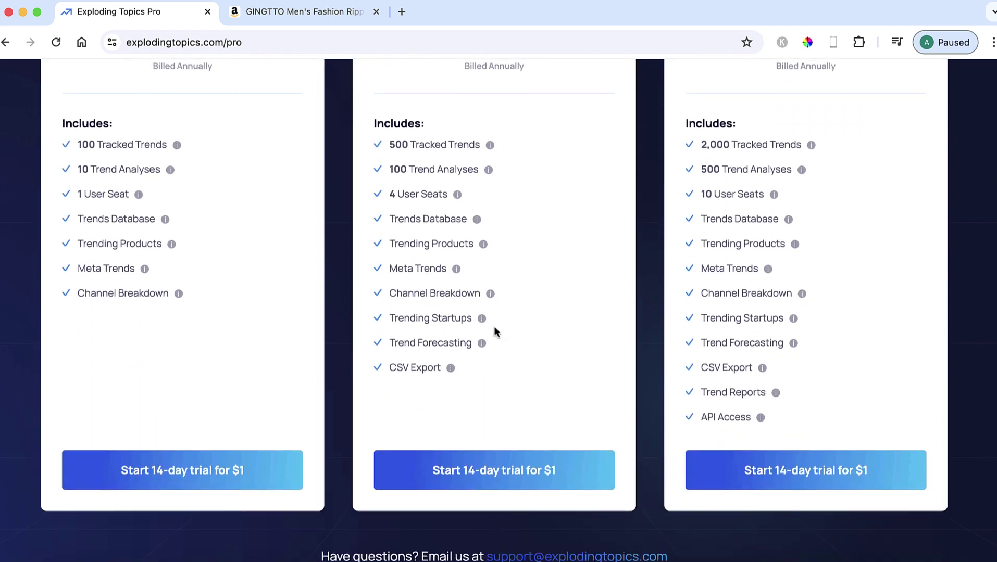
scroll(493, 331, down, 1)
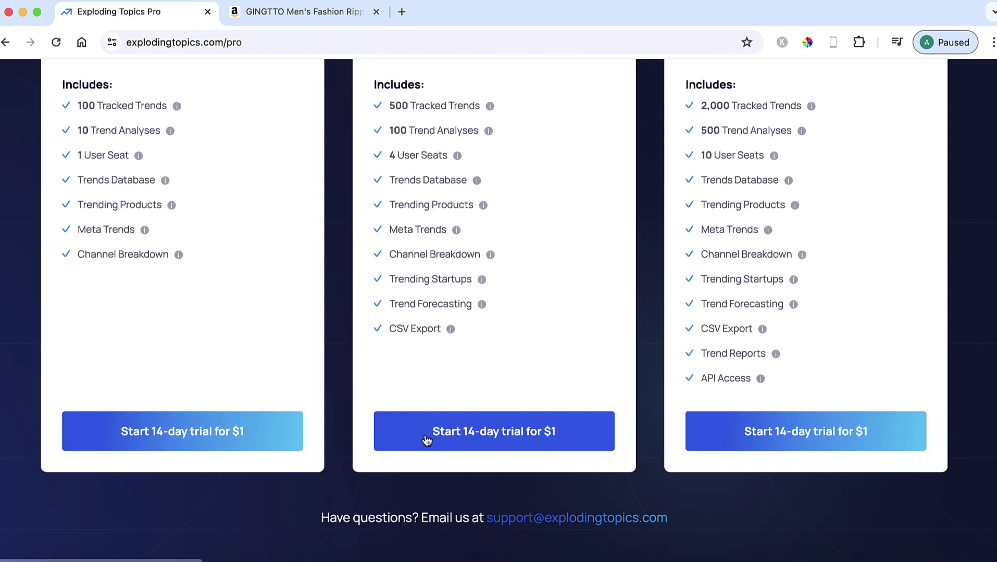